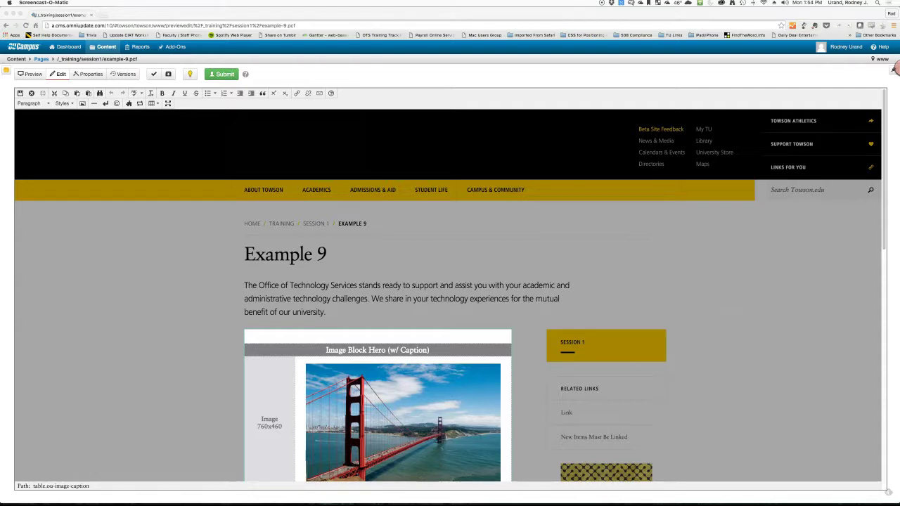
Step: Scroll down to the link placeholder lines and select the 'Internal Link' text
{"action": "scroll", "coordinate": [447, 295], "scroll_direction": "down", "scroll_amount": 2}
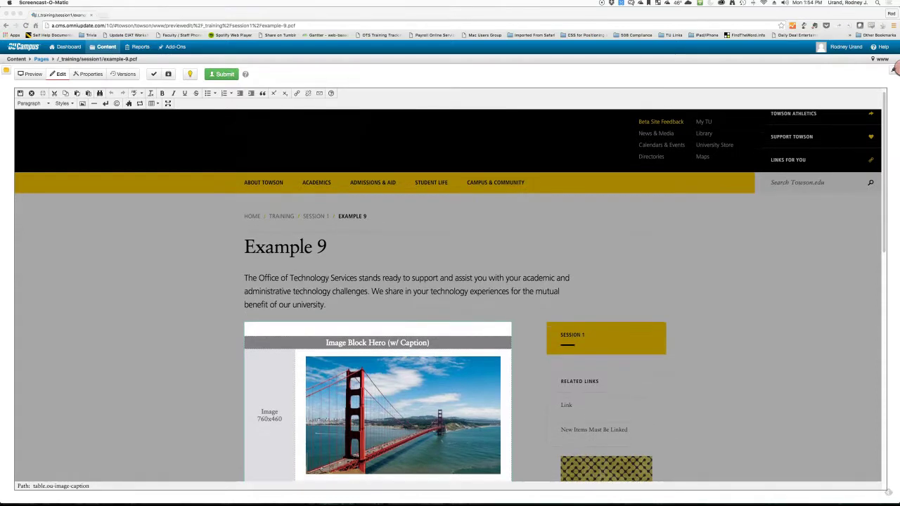
{"action": "scroll", "coordinate": [448, 295], "scroll_direction": "down", "scroll_amount": 5}
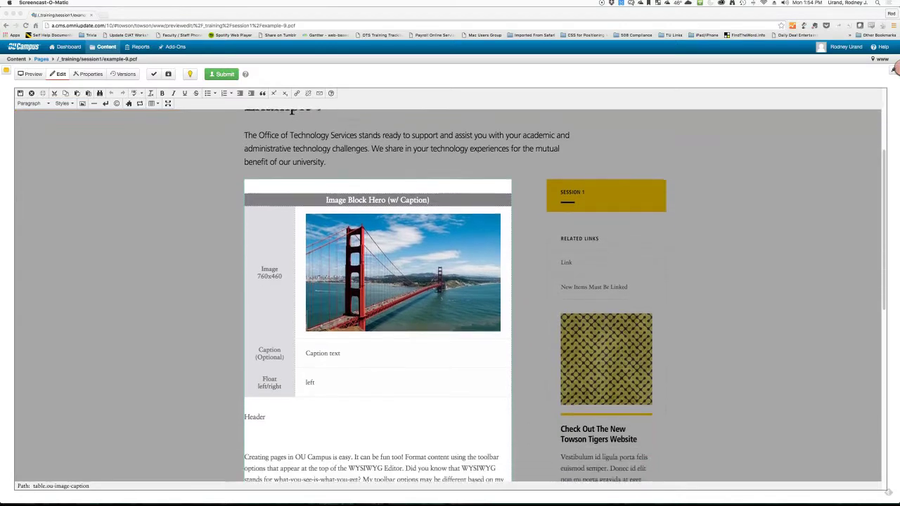
{"action": "scroll", "coordinate": [447, 296], "scroll_direction": "down", "scroll_amount": 9}
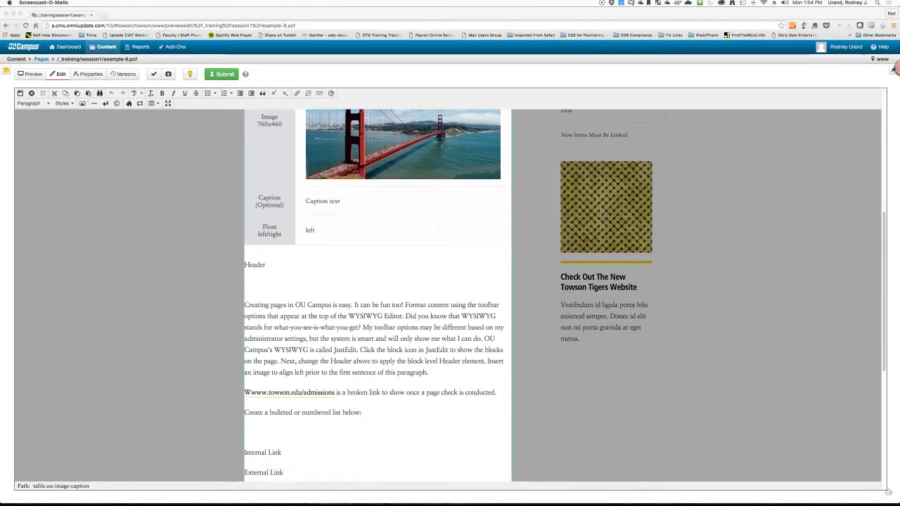
{"action": "scroll", "coordinate": [448, 295], "scroll_direction": "down", "scroll_amount": 3}
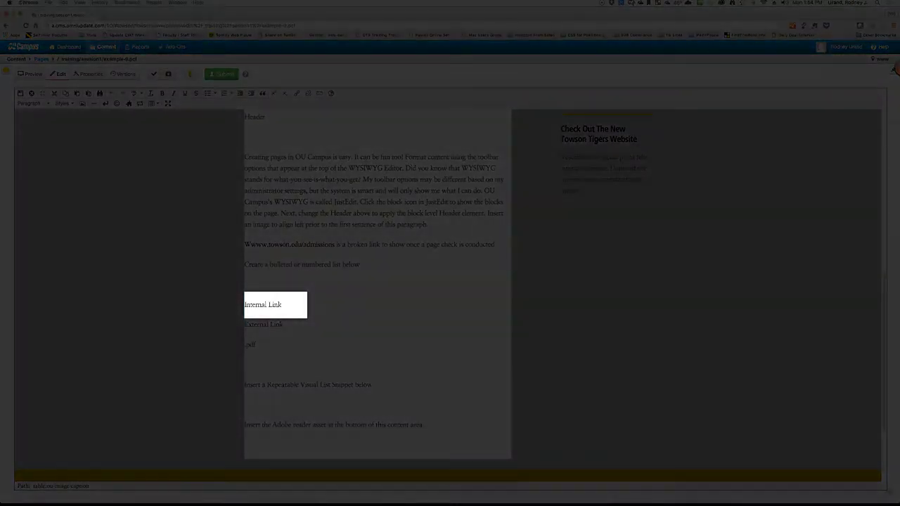
{"action": "key", "text": "shift+Left"}
{"action": "key", "text": "shift+Left"}
{"action": "key", "text": "shift+Left"}
{"action": "key", "text": "shift+Left"}
{"action": "key", "text": "shift+Left"}
{"action": "key", "text": "shift+Left"}
{"action": "key", "text": "shift+Left"}
{"action": "key", "text": "shift+Left"}
{"action": "key", "text": "shift+Left"}
{"action": "key", "text": "shift+Left"}
{"action": "key", "text": "shift+Left"}
{"action": "key", "text": "shift+Left"}
{"action": "key", "text": "shift+Left"}
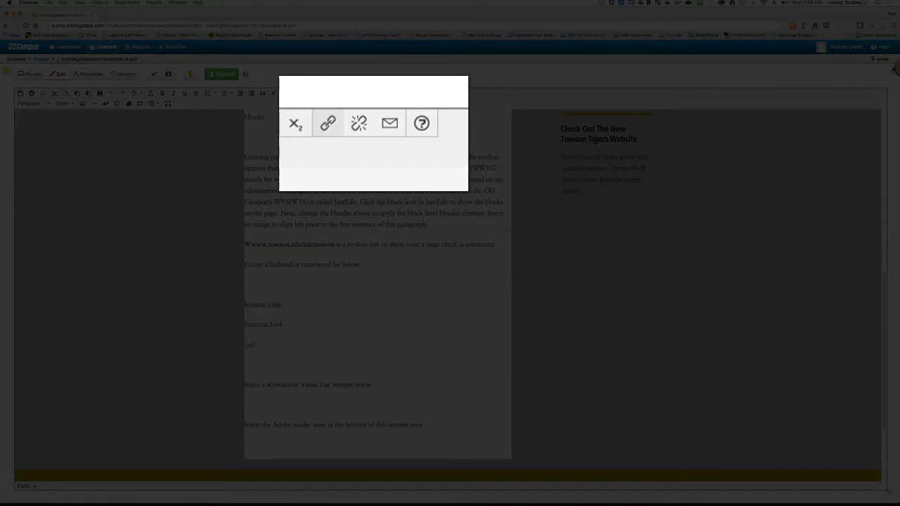
Step: In the link dialog's file browser, pick maps/index.html, the Campus Map page, as the target
{"action": "left_click", "coordinate": [297, 92]}
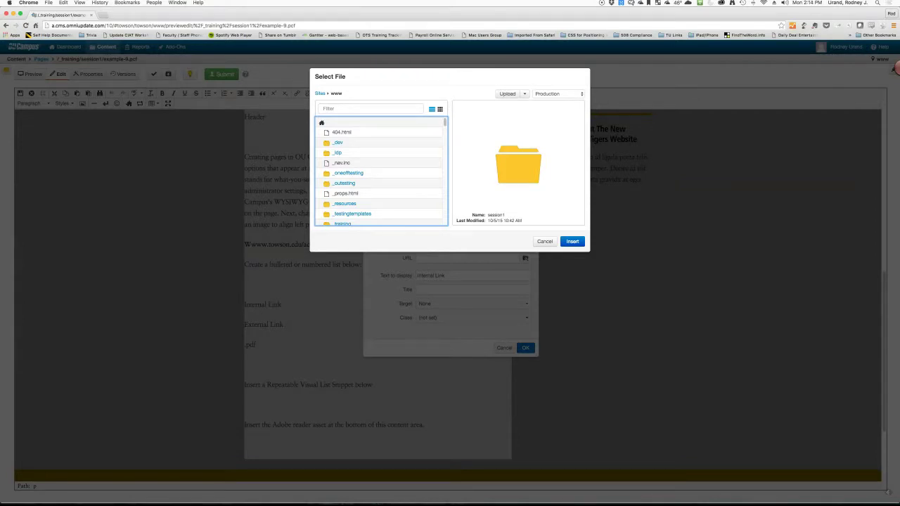
{"action": "scroll", "coordinate": [380, 173], "scroll_direction": "down", "scroll_amount": 10}
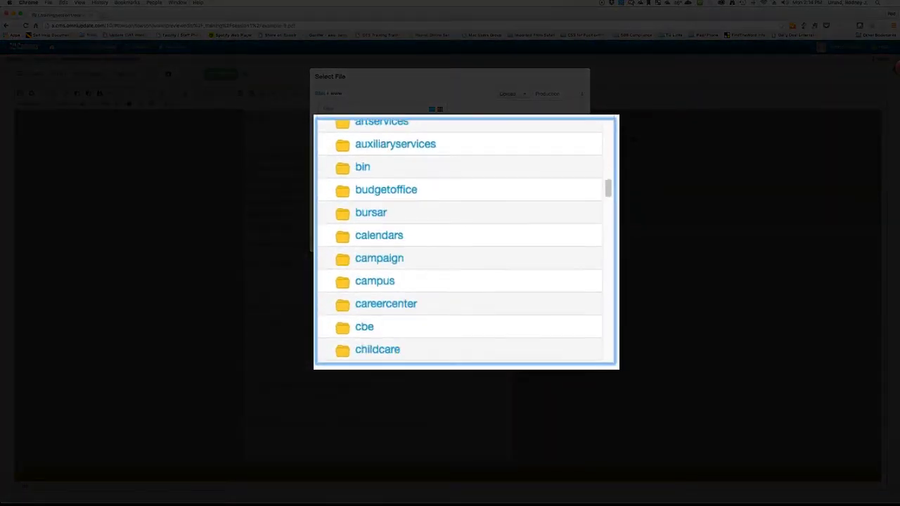
{"action": "scroll", "coordinate": [368, 320], "scroll_direction": "down", "scroll_amount": 15}
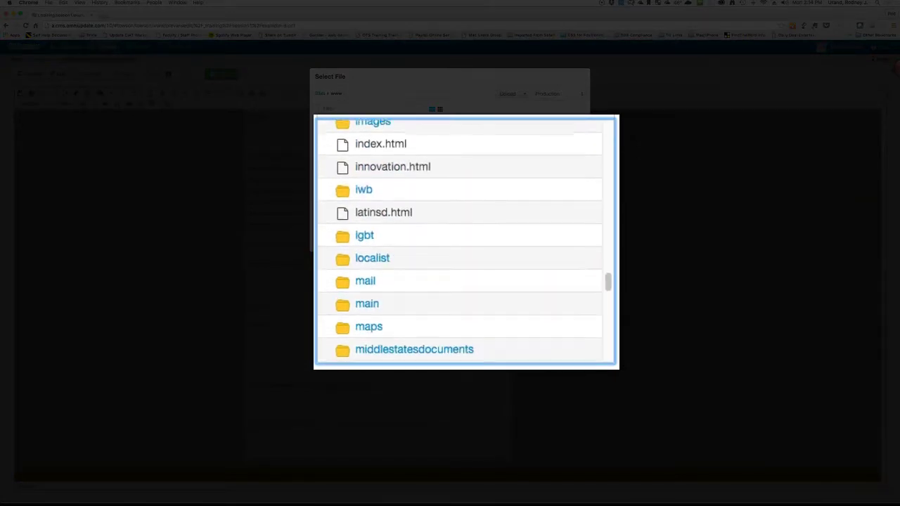
{"action": "left_click", "coordinate": [368, 319]}
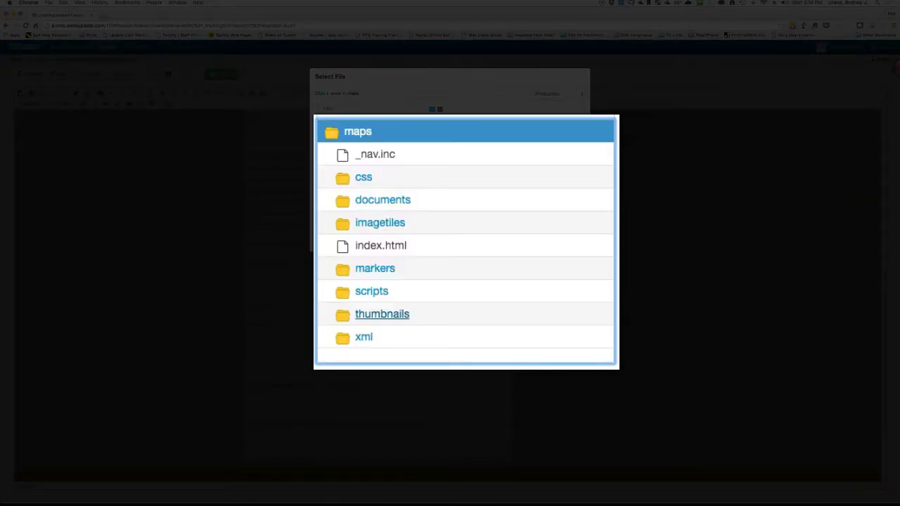
{"action": "left_click", "coordinate": [380, 246]}
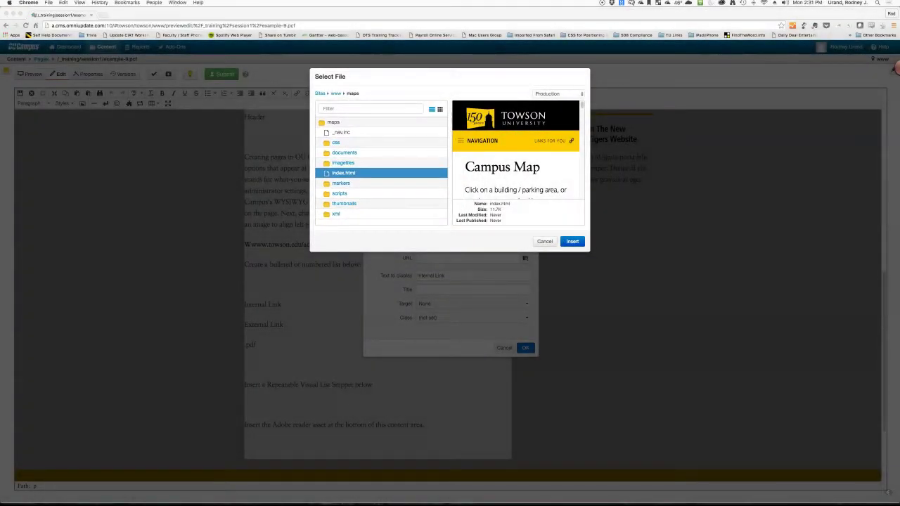
Step: Insert the /maps/index.html link with display text 'Campus Map' in place of Internal Link
{"action": "key", "text": "Return"}
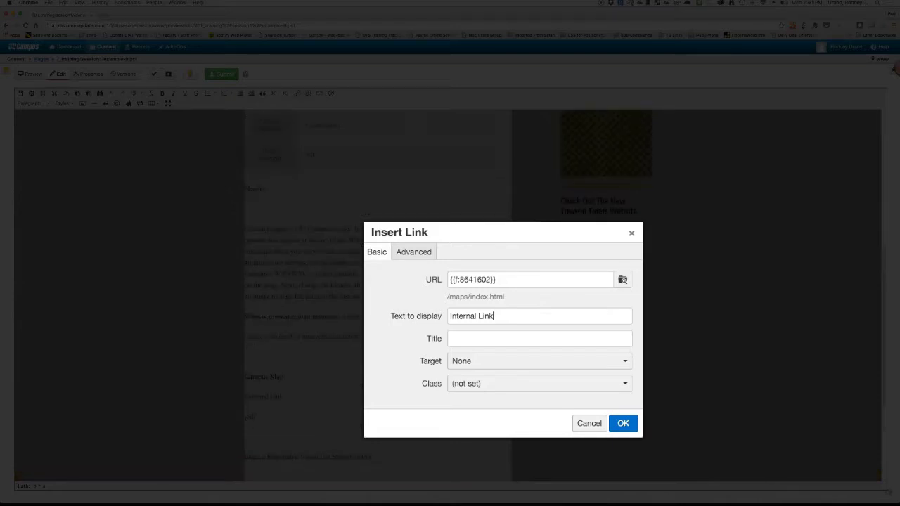
{"action": "left_click", "coordinate": [494, 316]}
{"action": "left_click_drag", "start_coordinate": [494, 315], "coordinate": [448, 315]}
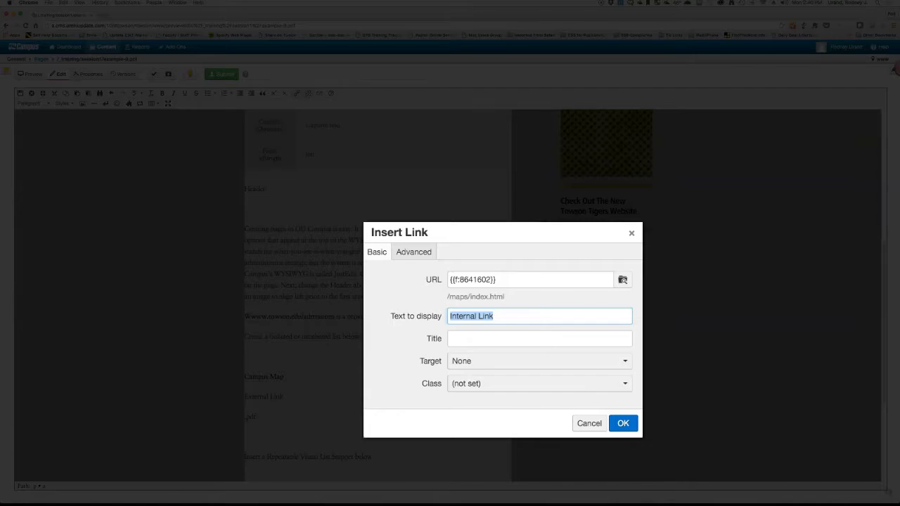
{"action": "type", "text": "Campus Map"}
{"action": "left_click", "coordinate": [623, 423]}
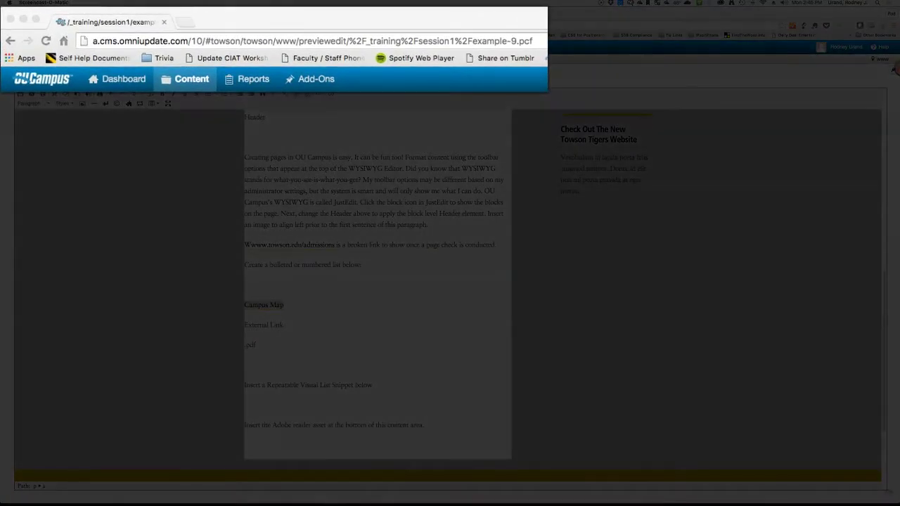
{"action": "key", "text": "super+t"}
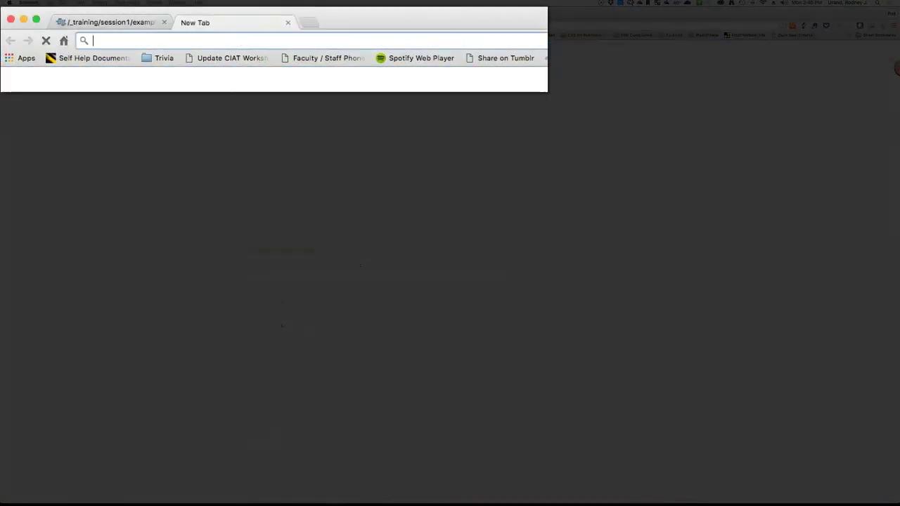
{"action": "type", "text": "www."}
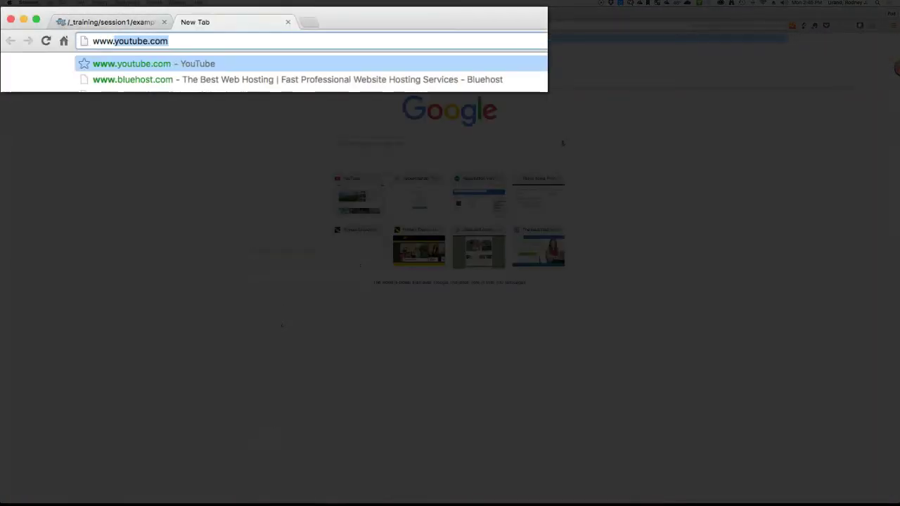
{"action": "type", "text": "usmd.edu"}
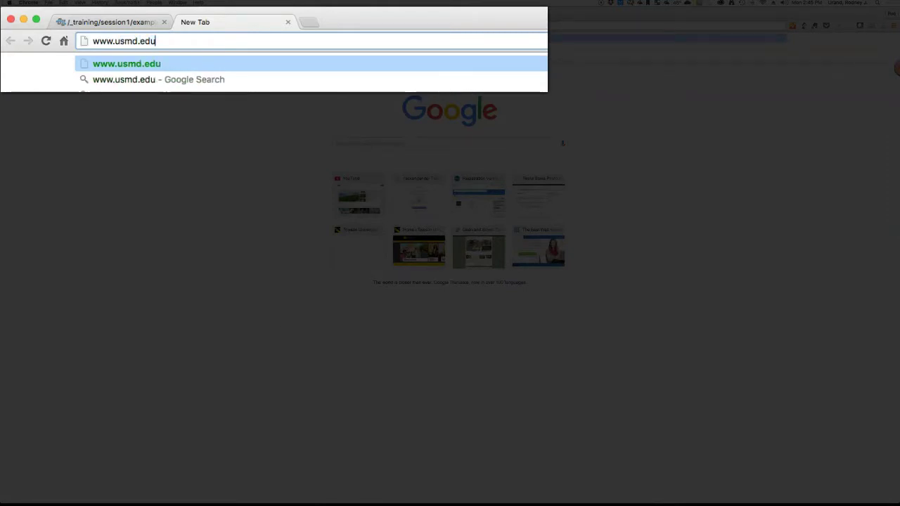
{"action": "key", "text": "Return"}
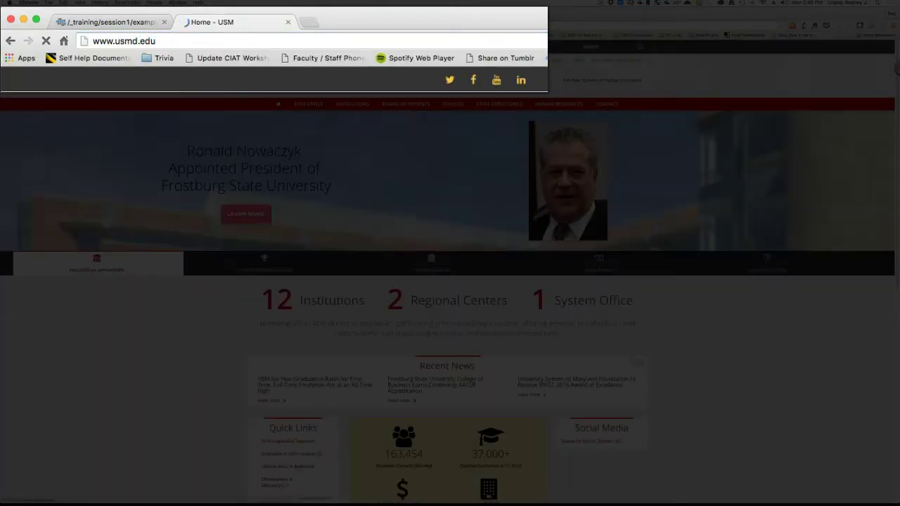
{"action": "left_click", "coordinate": [156, 40]}
{"action": "key", "text": "super+a"}
{"action": "key", "text": "super+c"}
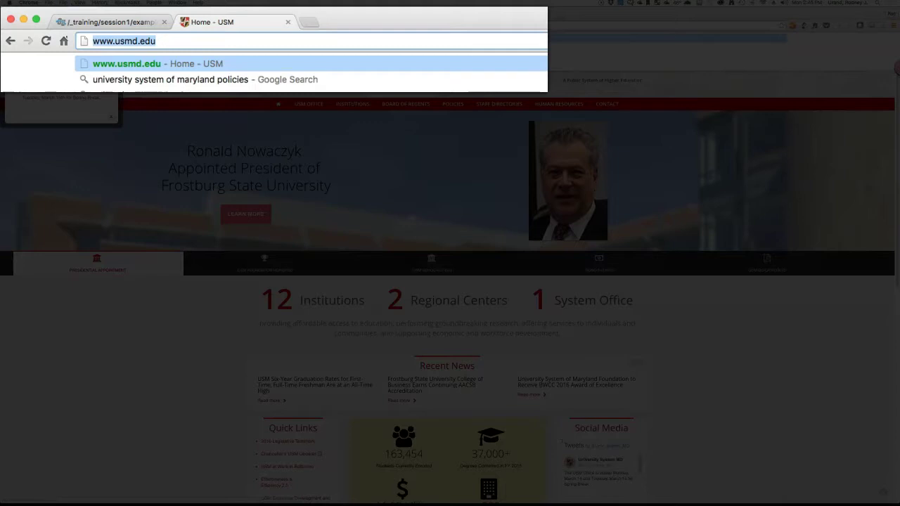
{"action": "key", "text": "super+1"}
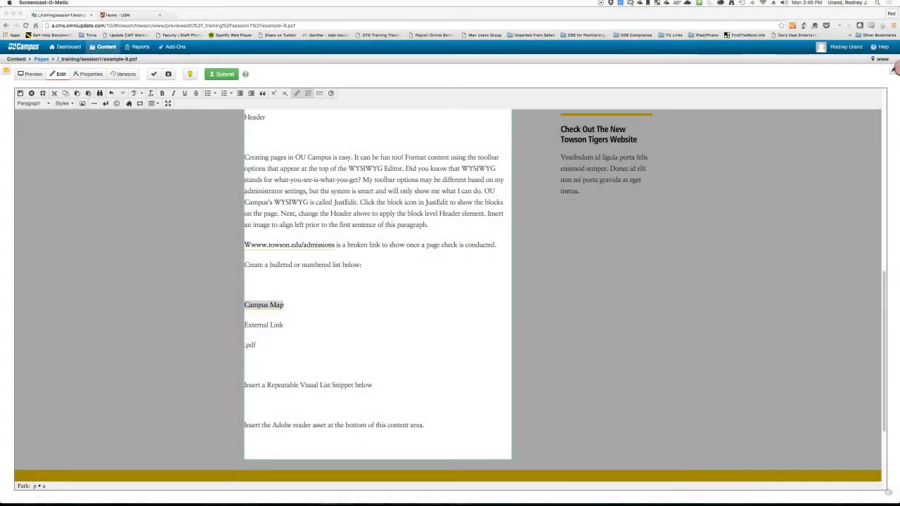
{"action": "key", "text": "Down"}
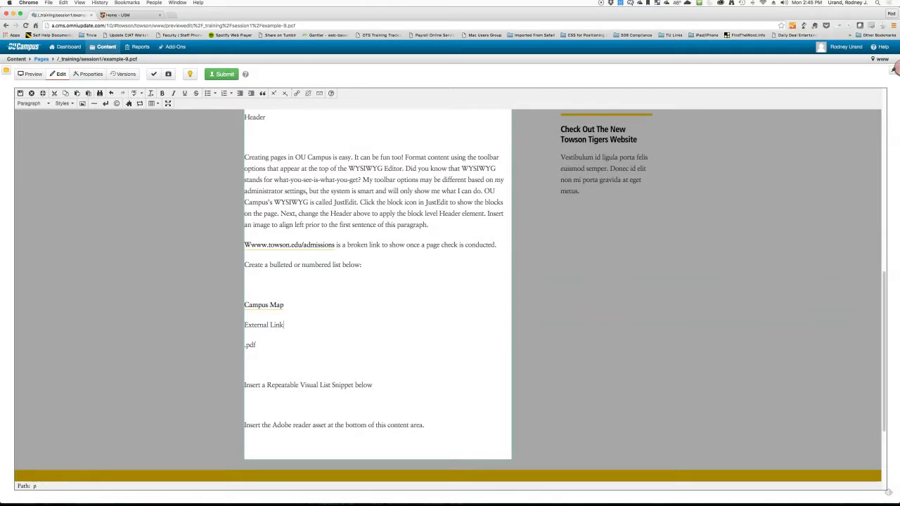
{"action": "key", "text": "shift+Left"}
{"action": "key", "text": "shift+Left"}
{"action": "key", "text": "shift+Left"}
{"action": "key", "text": "shift+Left"}
{"action": "key", "text": "shift+Left"}
{"action": "key", "text": "shift+Left"}
{"action": "key", "text": "shift+Left"}
{"action": "key", "text": "shift+Left"}
{"action": "key", "text": "shift+Left"}
{"action": "key", "text": "shift+Left"}
{"action": "key", "text": "shift+Left"}
{"action": "key", "text": "shift+Left"}
{"action": "key", "text": "shift+Left"}
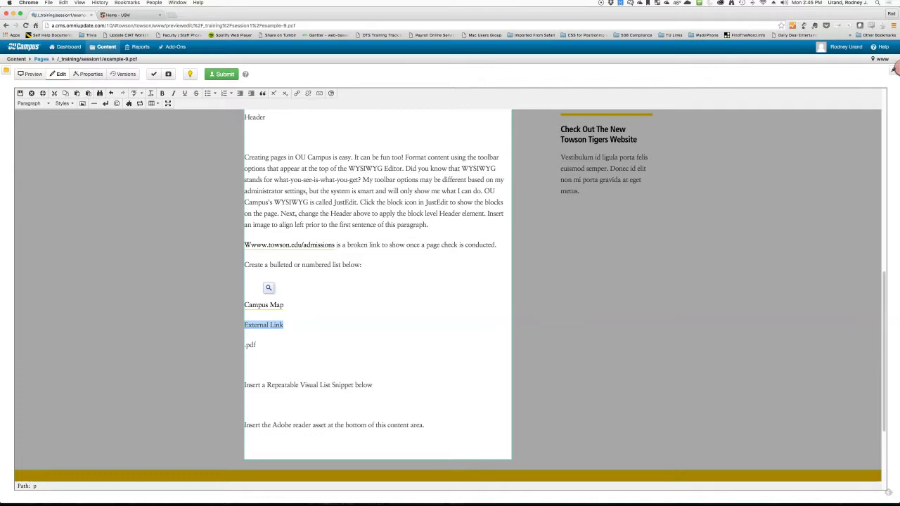
{"action": "left_click", "coordinate": [297, 92]}
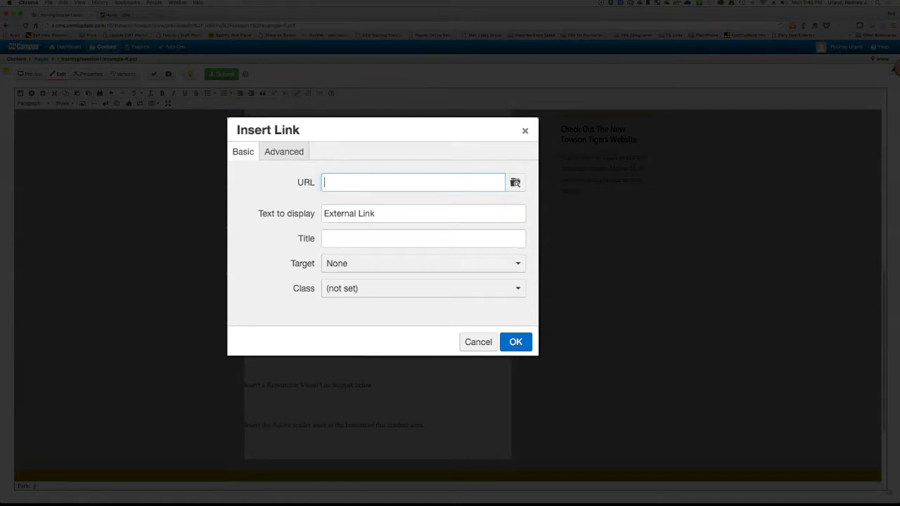
{"action": "key", "text": "super+v"}
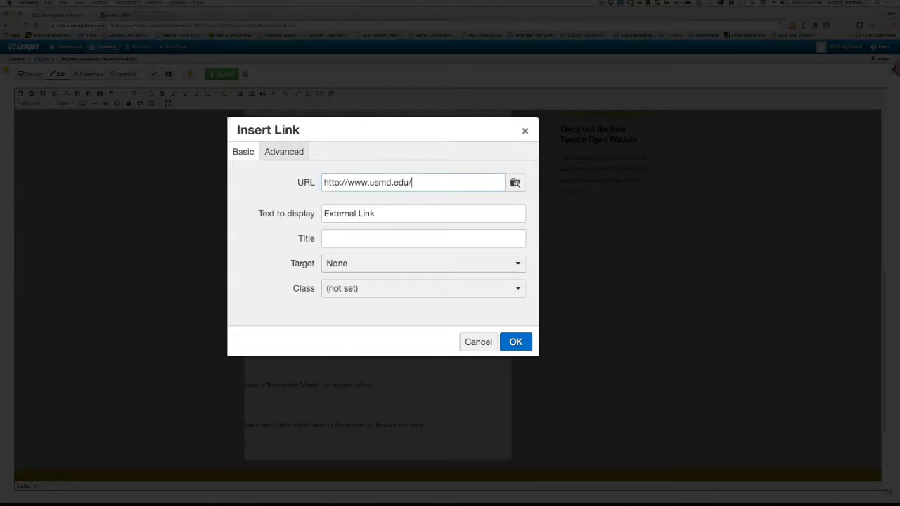
{"action": "left_click", "coordinate": [422, 262]}
{"action": "key", "text": "Return"}
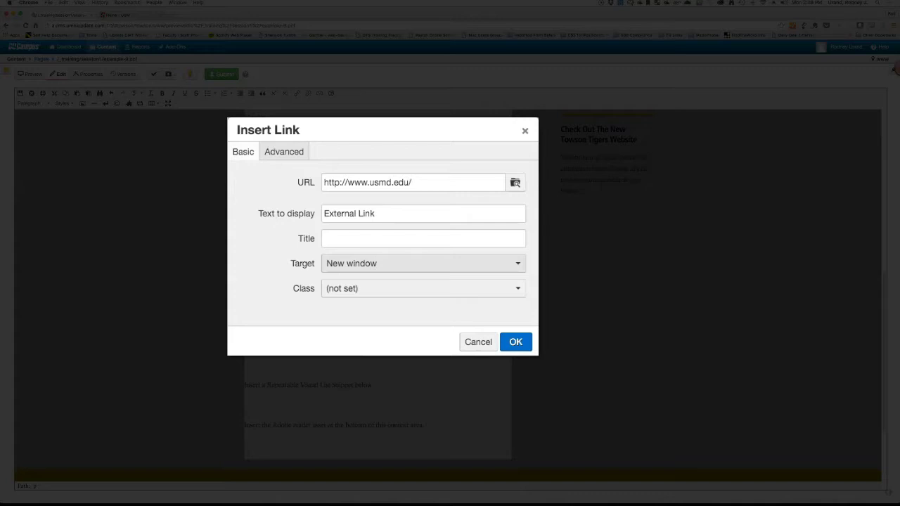
{"action": "left_click", "coordinate": [515, 341]}
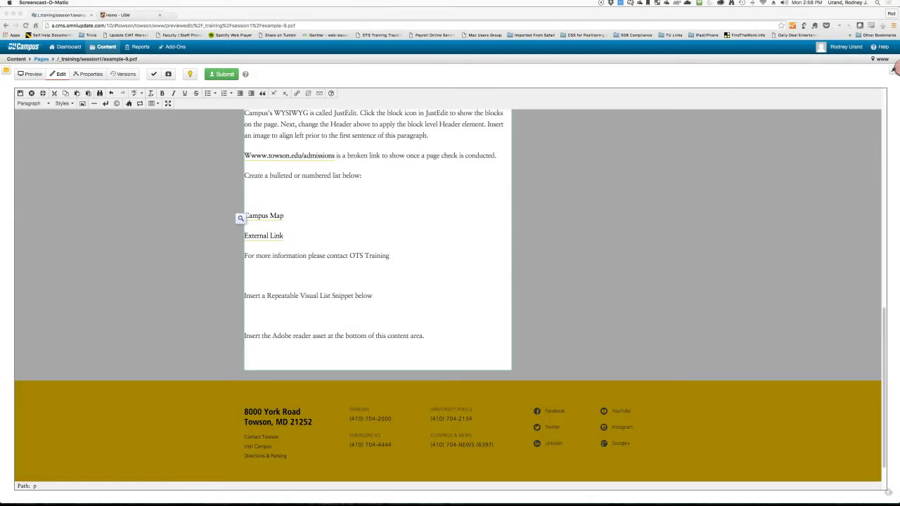
Step: Make 'contact OTS Training' a mailto link with the training e-mail address and subject 'More Information Needed'
{"action": "left_click_drag", "start_coordinate": [389, 256], "coordinate": [327, 256]}
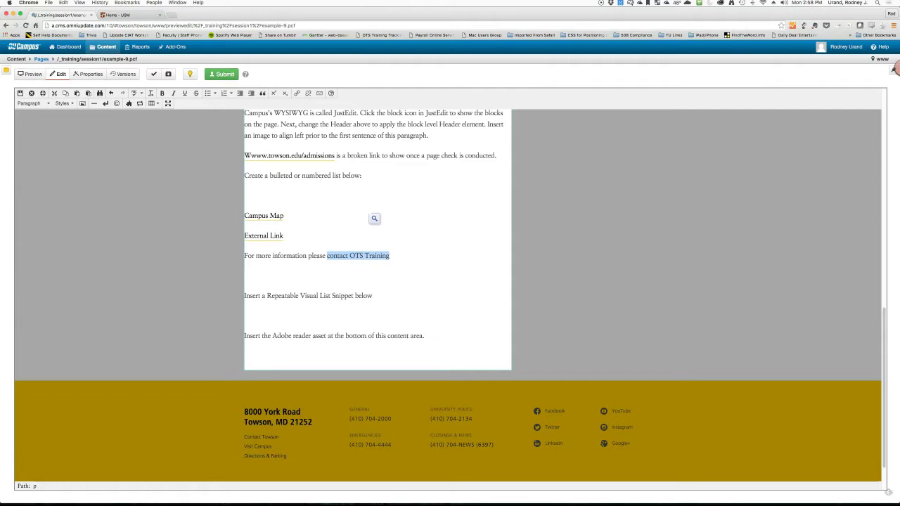
{"action": "left_click", "coordinate": [319, 93]}
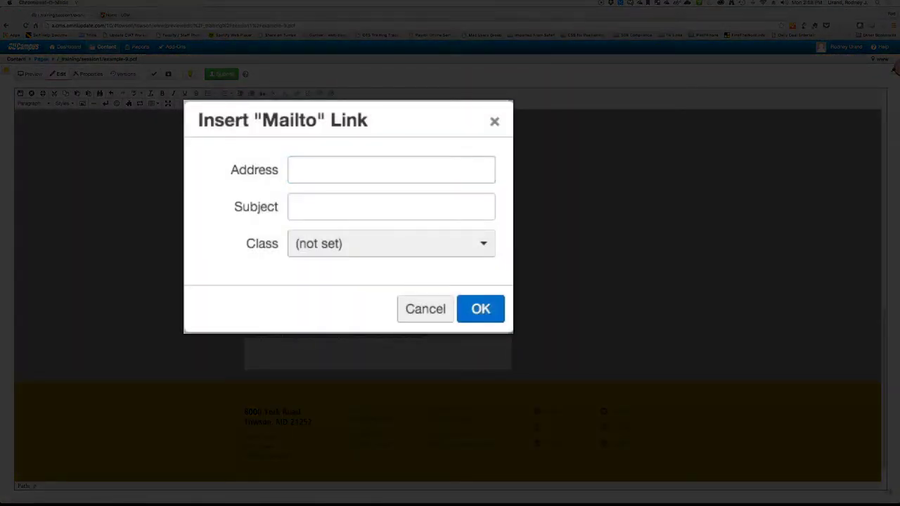
{"action": "left_click", "coordinate": [390, 169]}
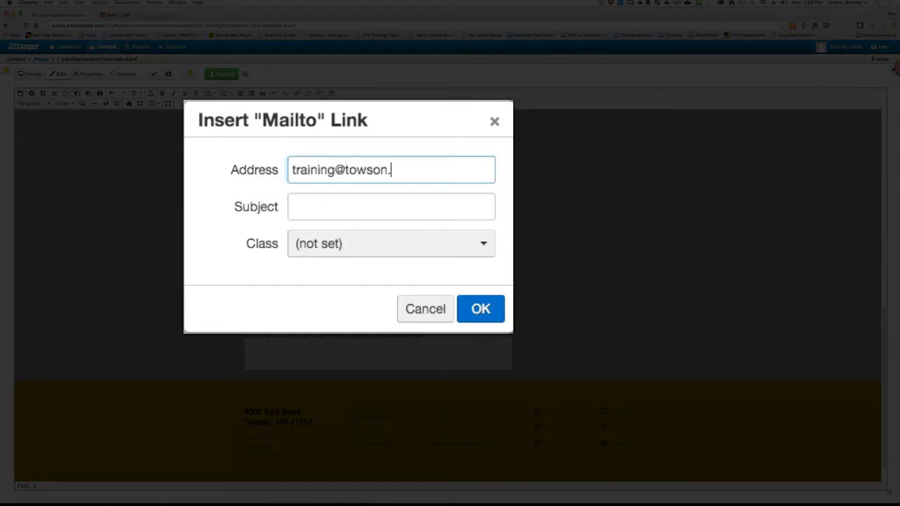
{"action": "key", "text": "Tab"}
{"action": "type", "text": "More Information Neede"}
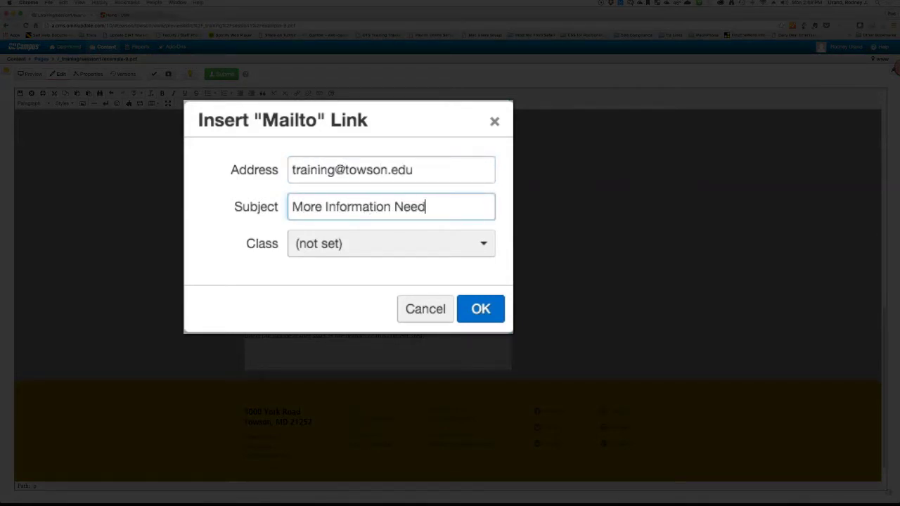
{"action": "type", "text": "d"}
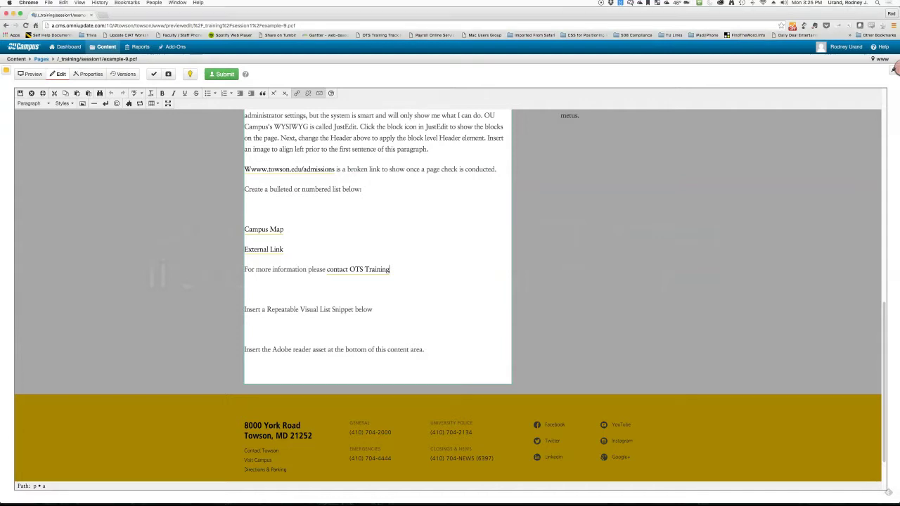
Step: Save Example 9 with Cmd+S and return to the session1 listing via Content > Pages
{"action": "key", "text": "super+s"}
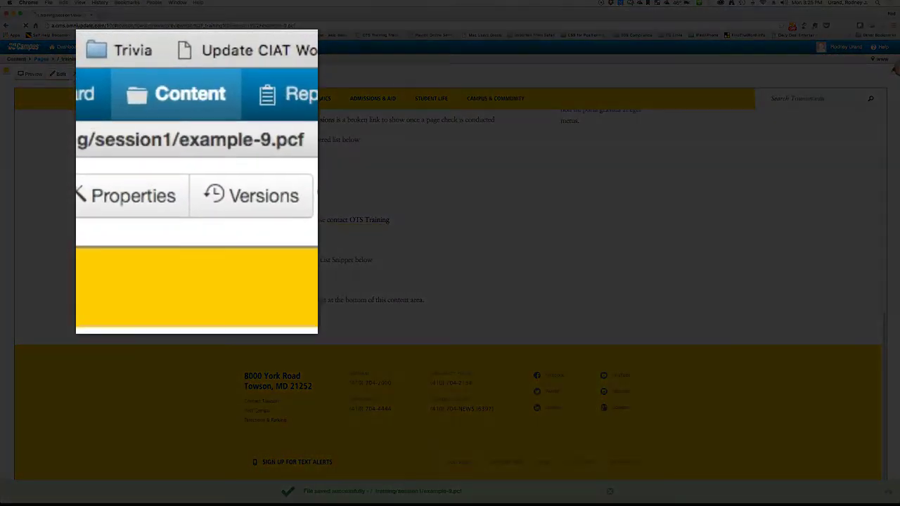
{"action": "left_click", "coordinate": [105, 46]}
{"action": "left_click", "coordinate": [118, 69]}
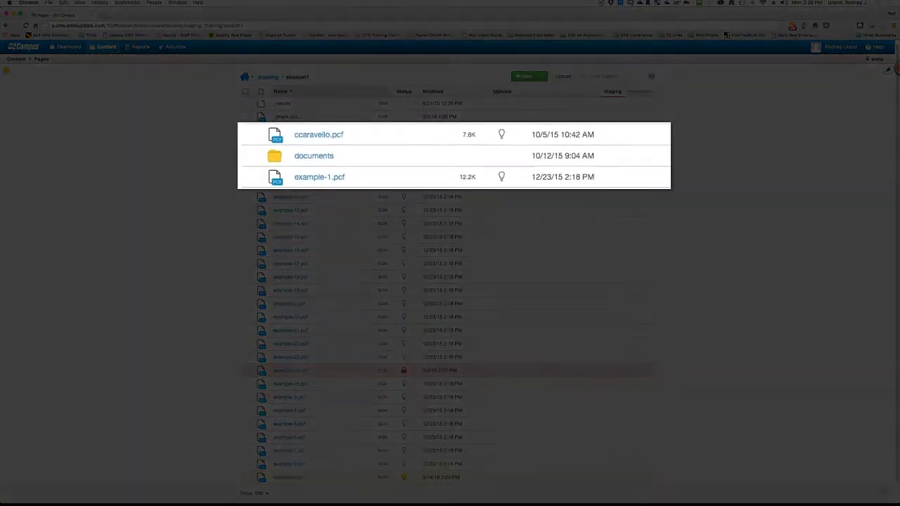
Step: Upload cla-flyer-.pdf from the NO NAME drive into the documents folder
{"action": "left_click", "coordinate": [285, 143]}
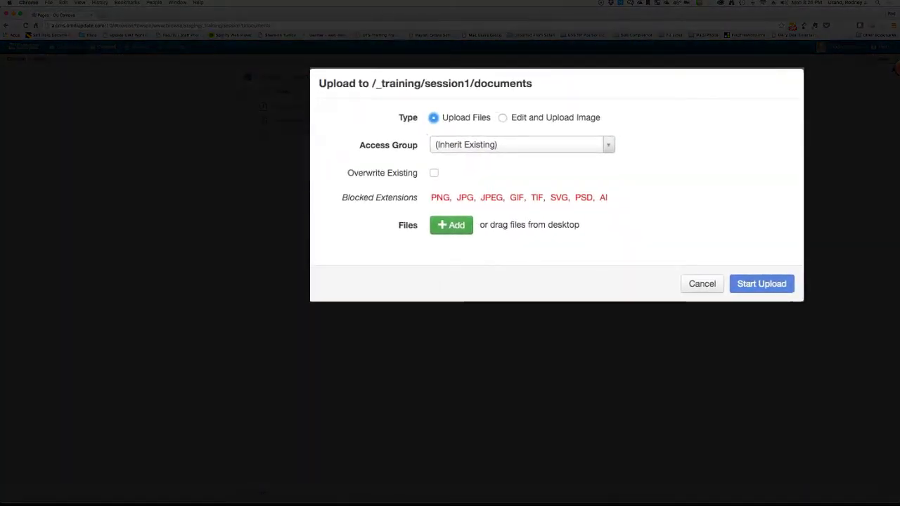
{"action": "left_click", "coordinate": [389, 156]}
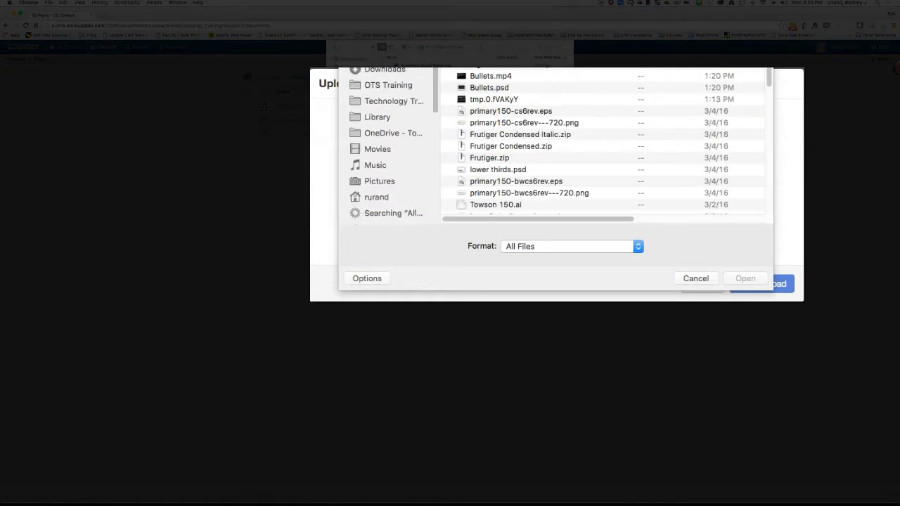
{"action": "scroll", "coordinate": [386, 140], "scroll_direction": "down", "scroll_amount": 5}
{"action": "left_click", "coordinate": [383, 139]}
{"action": "left_click", "coordinate": [493, 99]}
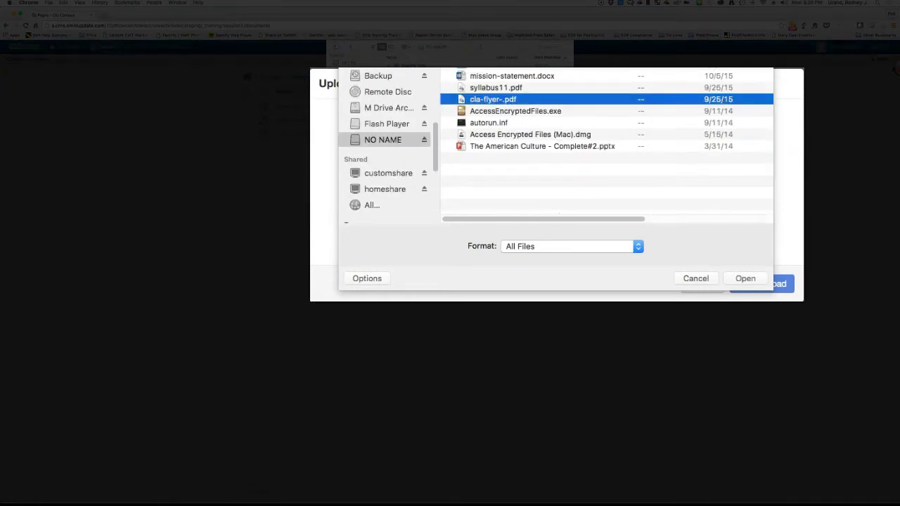
{"action": "left_click", "coordinate": [745, 278]}
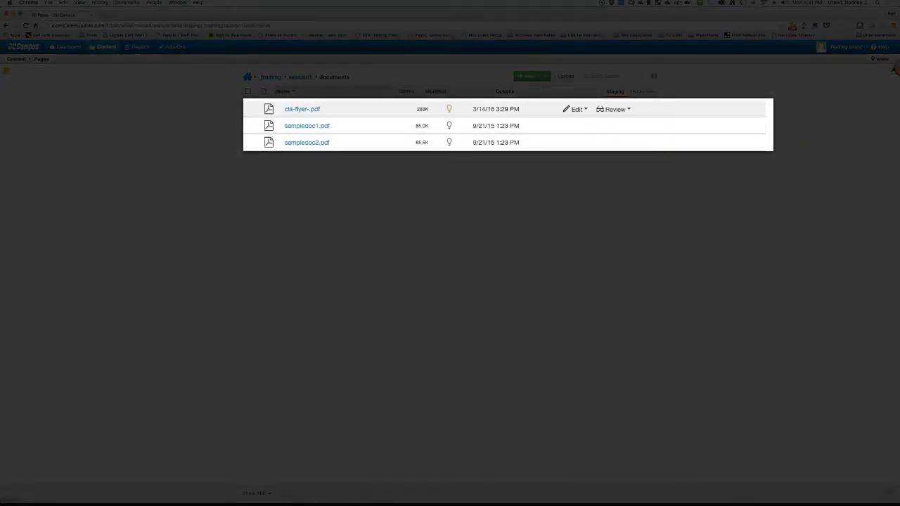
Step: Check out cla-flyer-.pdf and submit it with subject 'Please Approve' and message 'This file is ready for publishing to the web'
{"action": "left_click", "coordinate": [449, 109]}
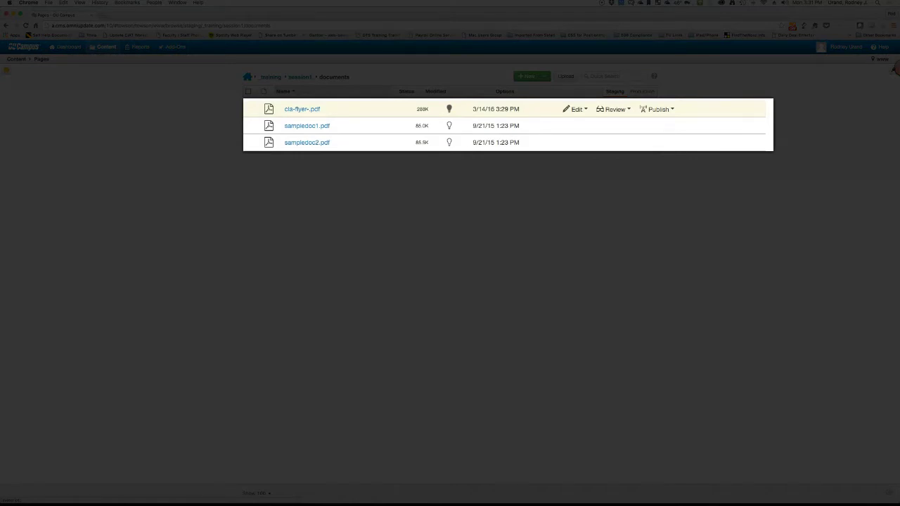
{"action": "left_click", "coordinate": [657, 109]}
{"action": "left_click", "coordinate": [676, 126]}
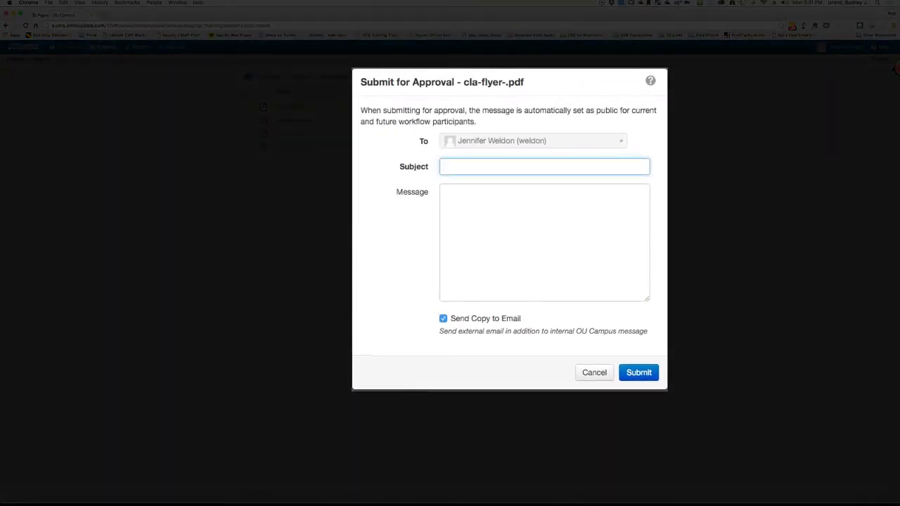
{"action": "type", "text": "Please Approve"}
{"action": "key", "text": "Tab"}
{"action": "type", "text": "This file is ready for pub"}
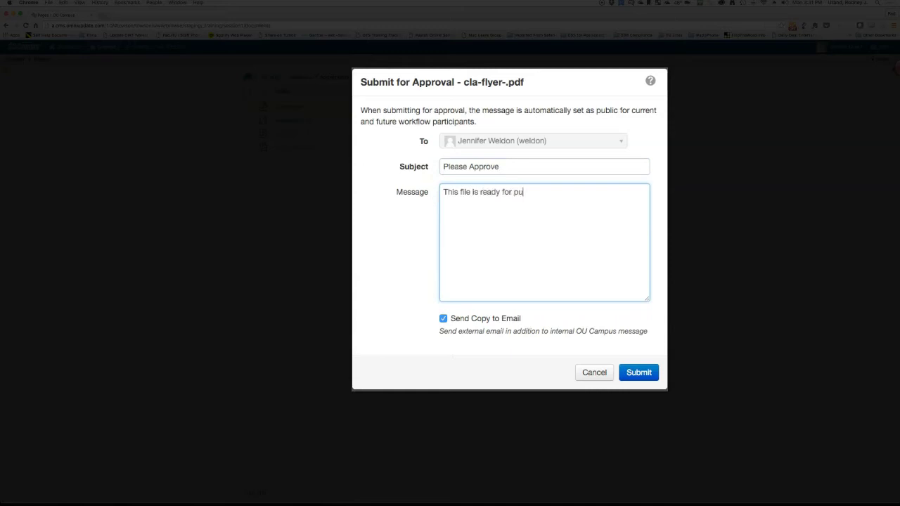
{"action": "type", "text": "lishing to the web"}
{"action": "left_click", "coordinate": [638, 373]}
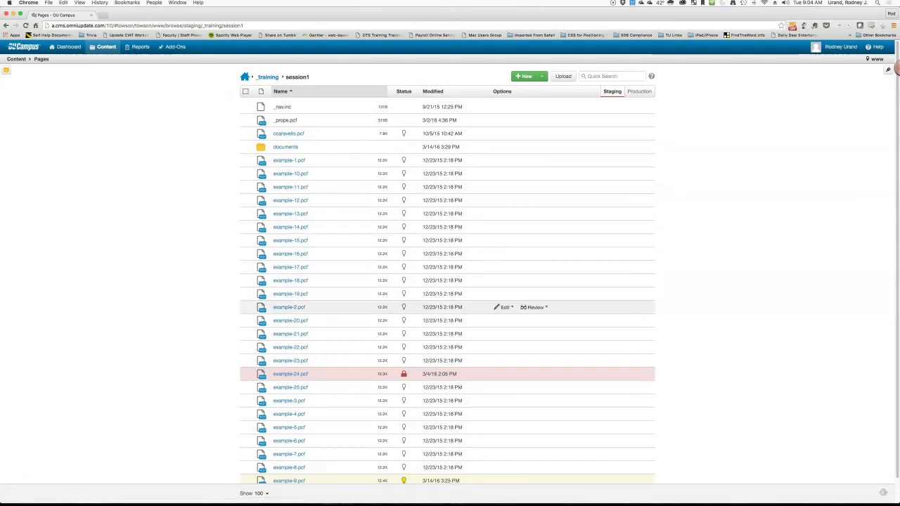
Step: Scroll the session1 listing and open example-9.pcf for editing
{"action": "scroll", "coordinate": [448, 301], "scroll_direction": "down", "scroll_amount": 2}
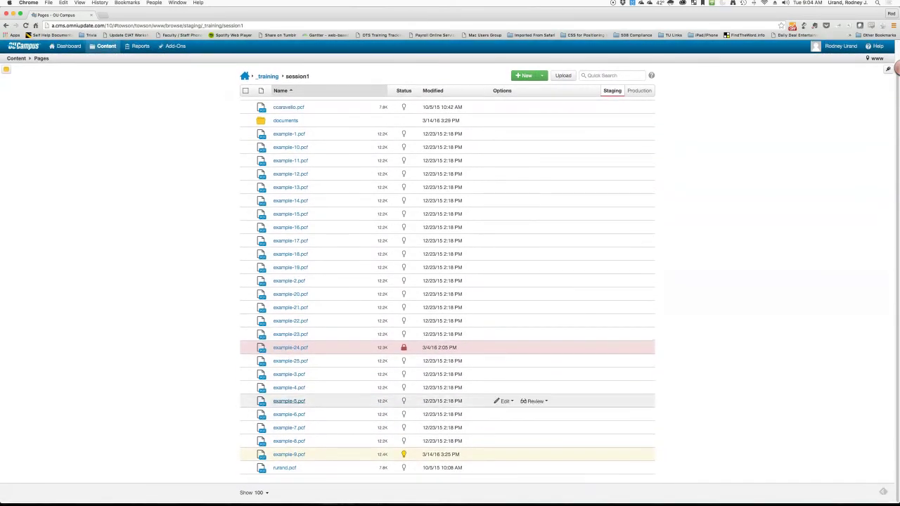
{"action": "left_click", "coordinate": [289, 454]}
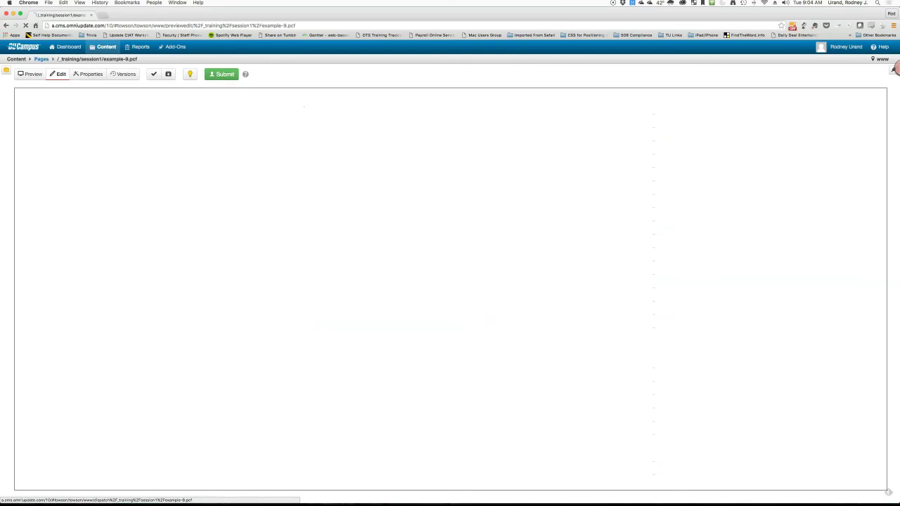